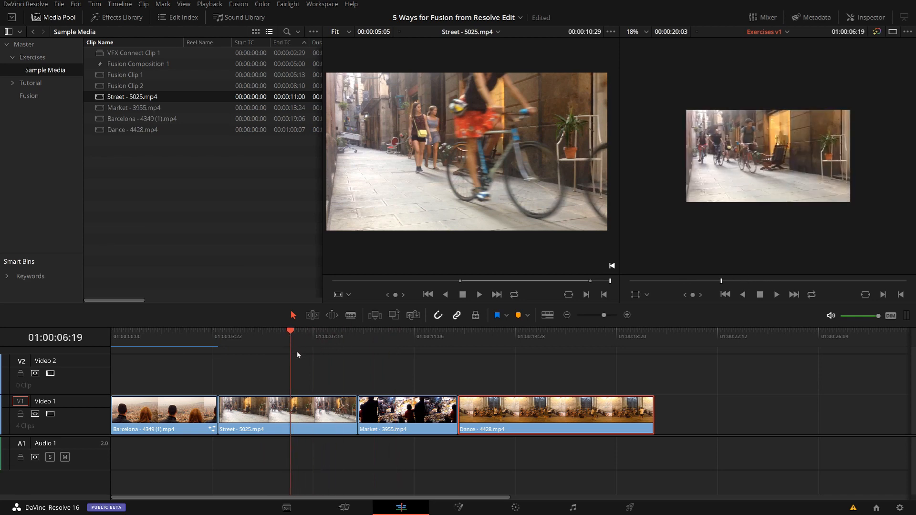
Step: Open the Street - 5025.mp4 clip on the Fusion page and inspect its default MediaIn1 and MediaOut1 nodes
click(459, 508)
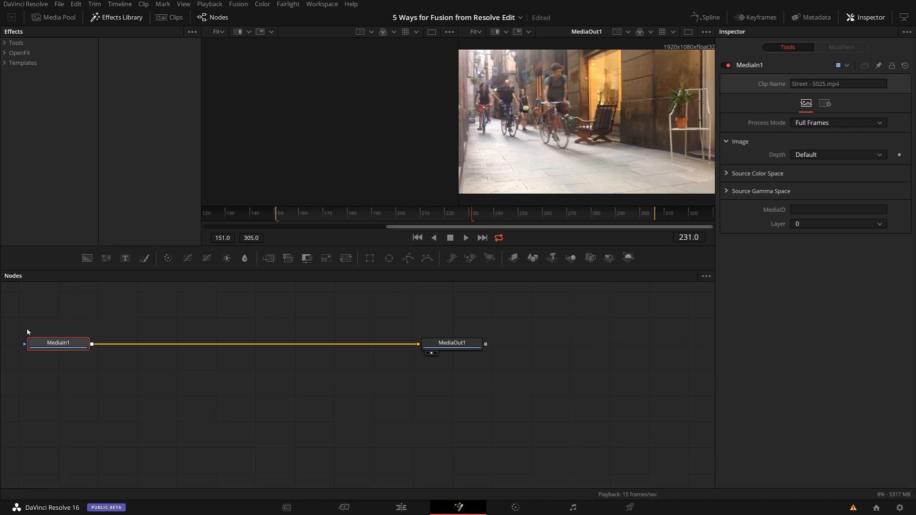
drag(344, 380, 443, 438)
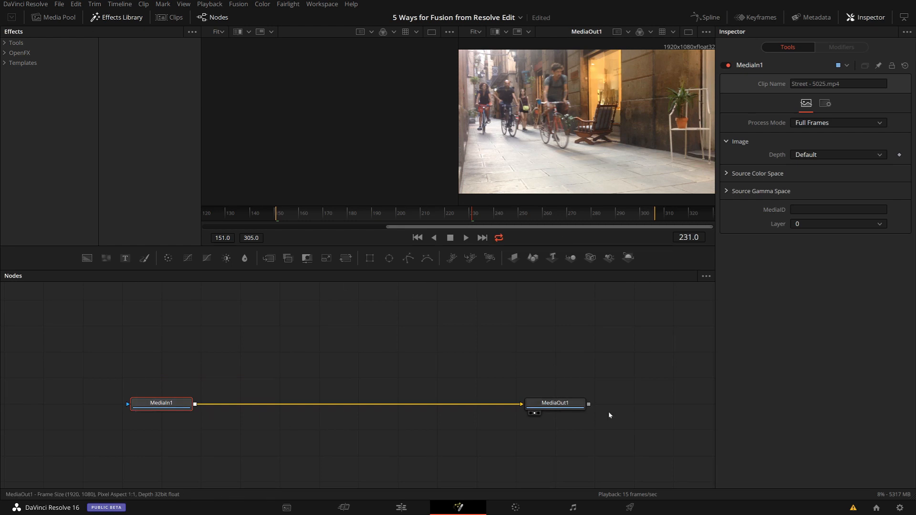
click(555, 404)
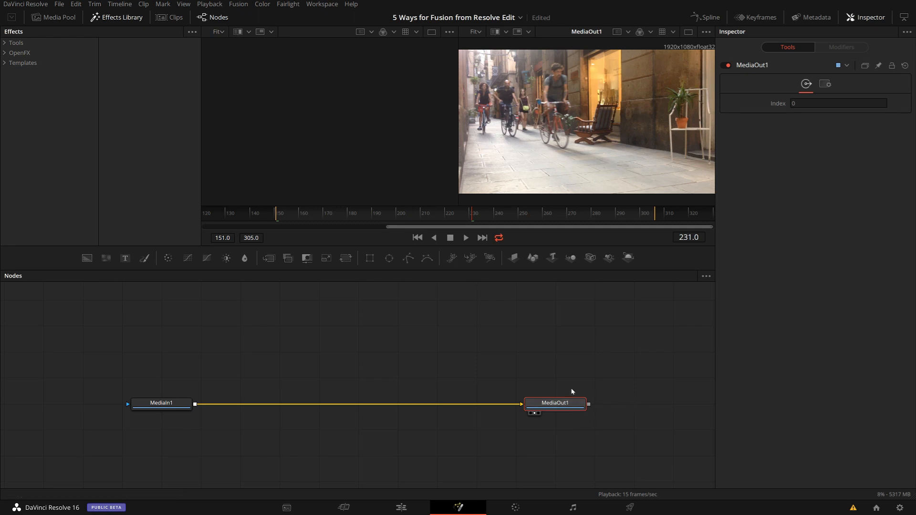
Step: Show the timeline's clip thumbnails, load the Barcelona clip's composition and preview its title up to frame 204
click(168, 19)
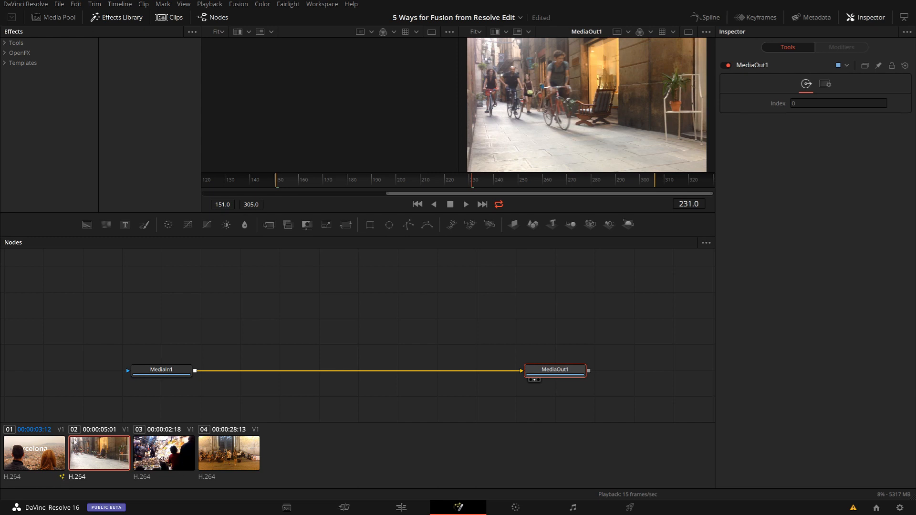
click(33, 452)
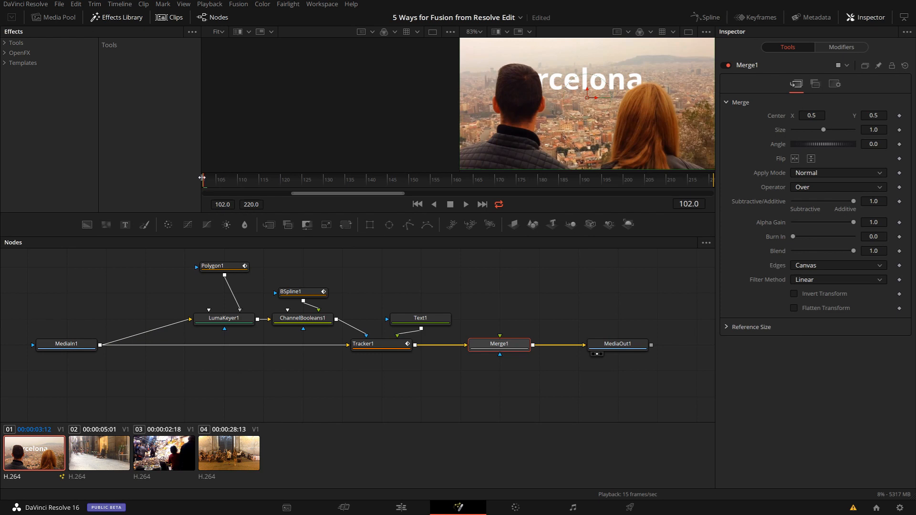
drag(204, 181, 272, 182)
click(639, 182)
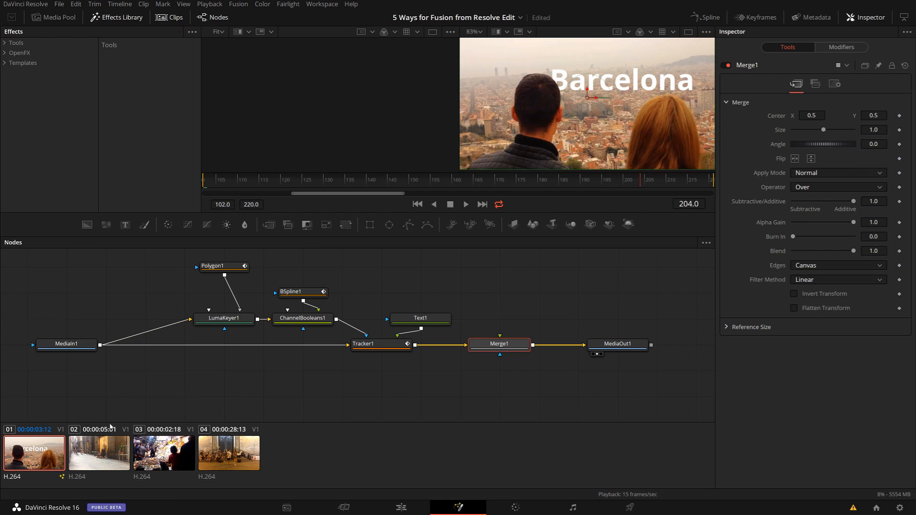
Step: Create a new composition version for the Barcelona clip and view its node tree
right_click(36, 449)
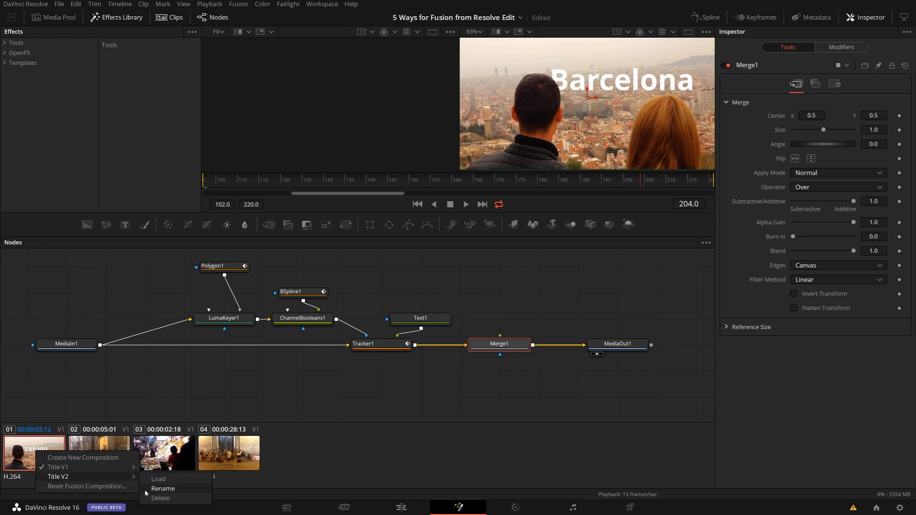
mouse_move(67, 480)
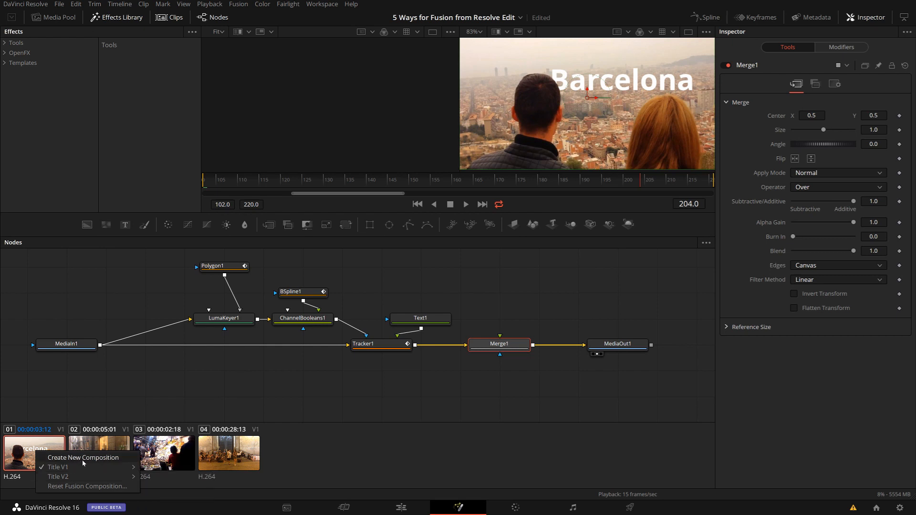
click(80, 460)
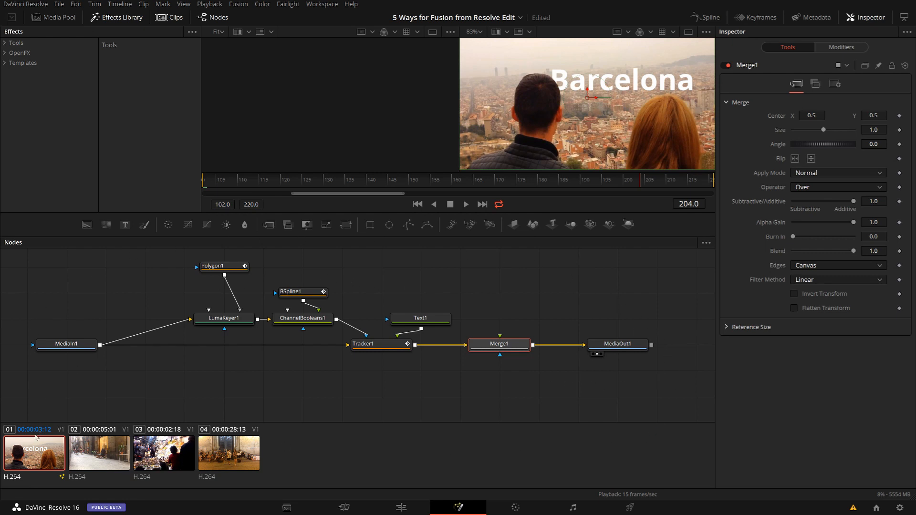
click(33, 452)
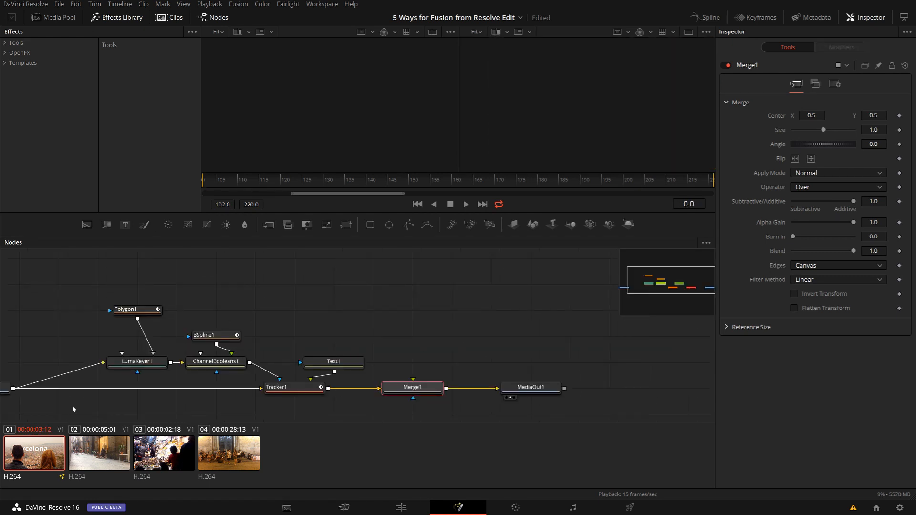
drag(73, 409, 257, 392)
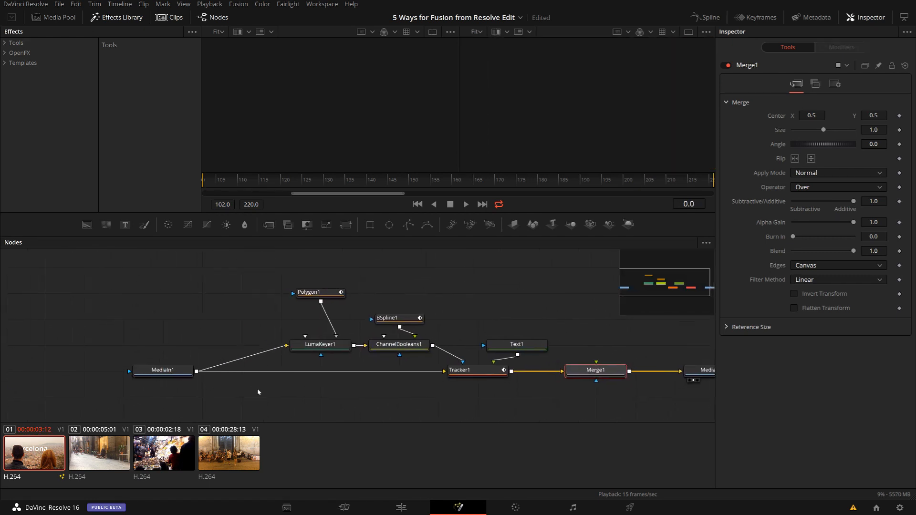
Step: Reset the Fusion composition of the Barcelona clip and confirm the reset
right_click(33, 459)
mouse_move(59, 495)
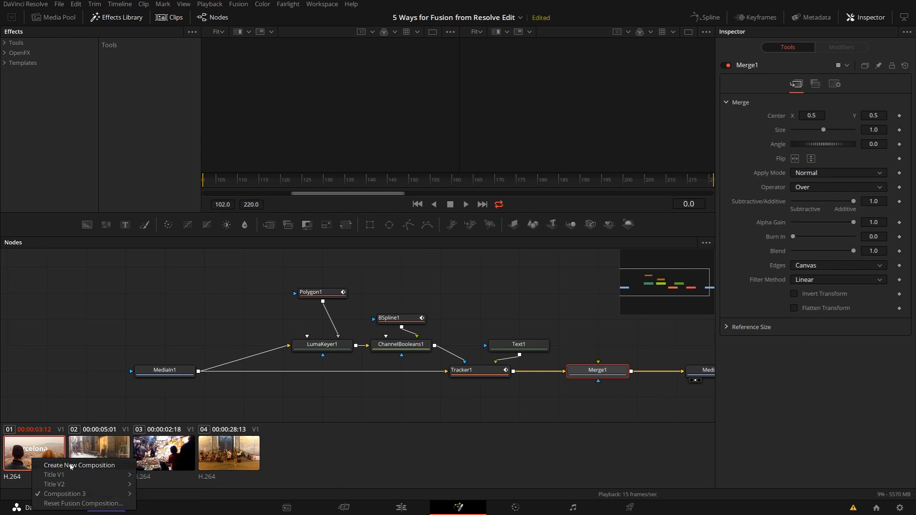
click(83, 503)
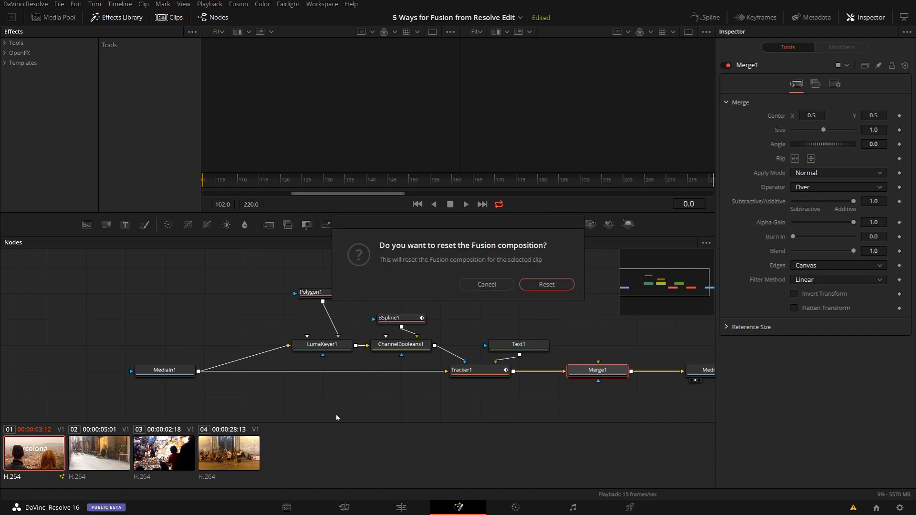
click(545, 285)
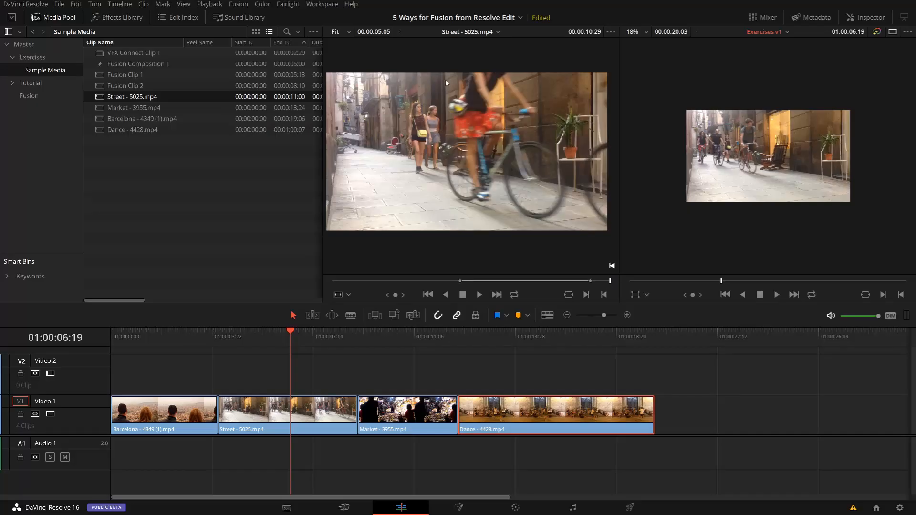
Step: Add a Fusion Composition effect after the Dance clip on Video 1 and shorten its end slightly
click(123, 17)
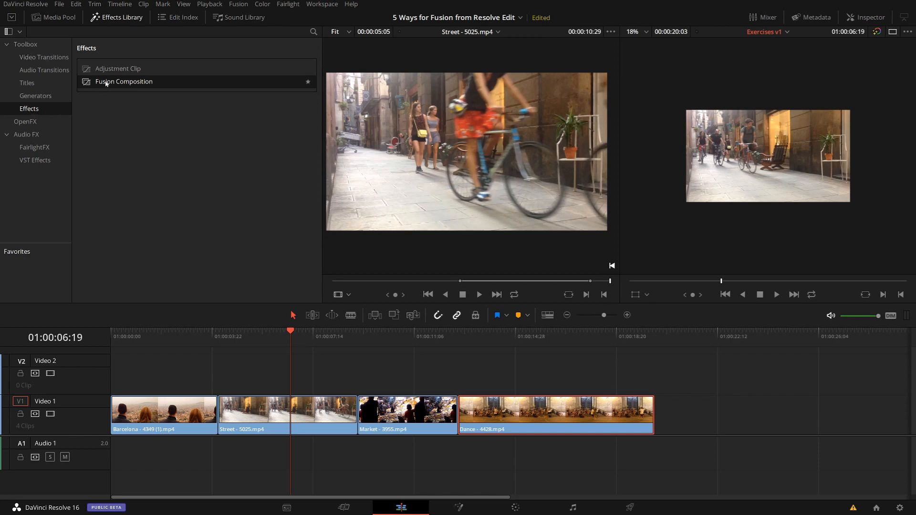
drag(106, 83, 668, 409)
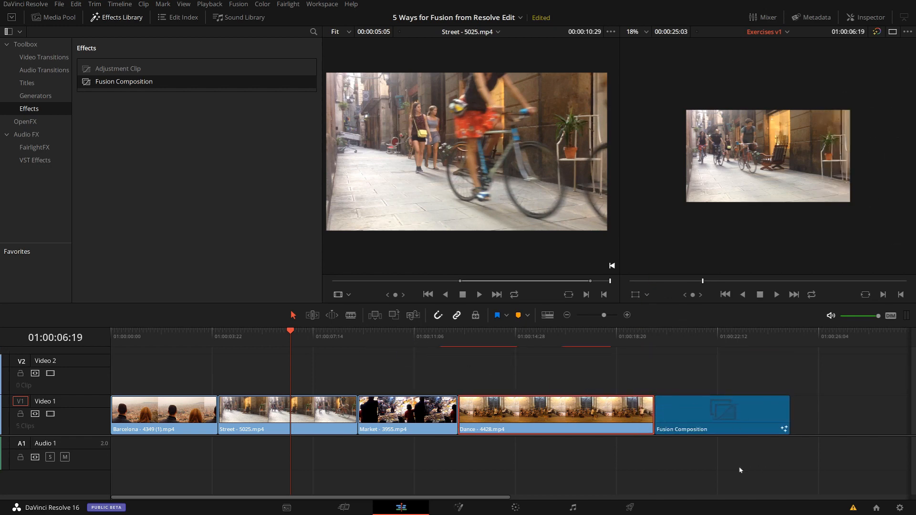
click(729, 334)
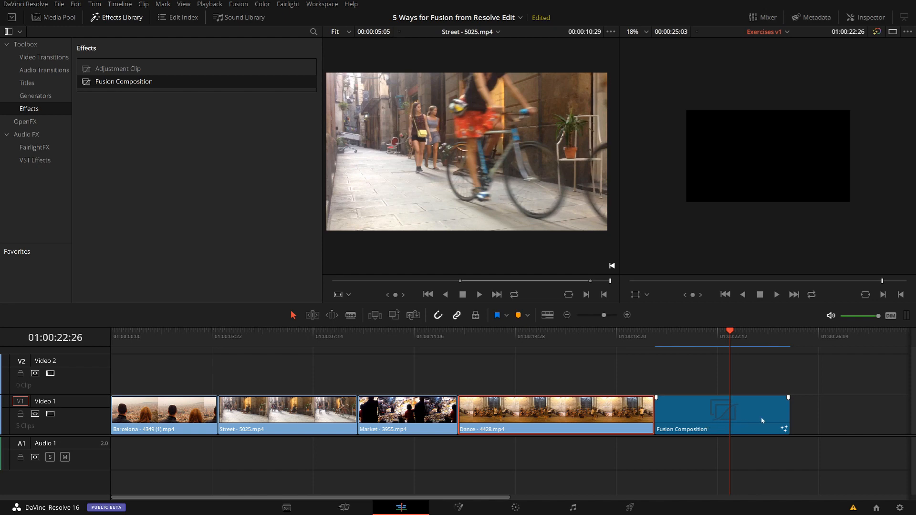
mouse_move(788, 415)
mouse_down()
mouse_move(838, 408)
mouse_move(773, 409)
mouse_up()
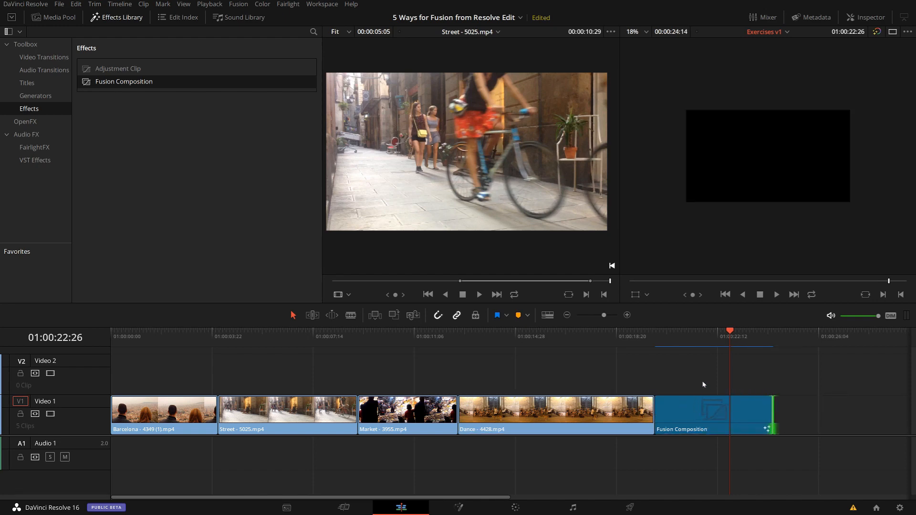
Step: Open the timeline's Fusion Composition clip on the Fusion page and bring the VFX Connect clip into its node graph
click(459, 506)
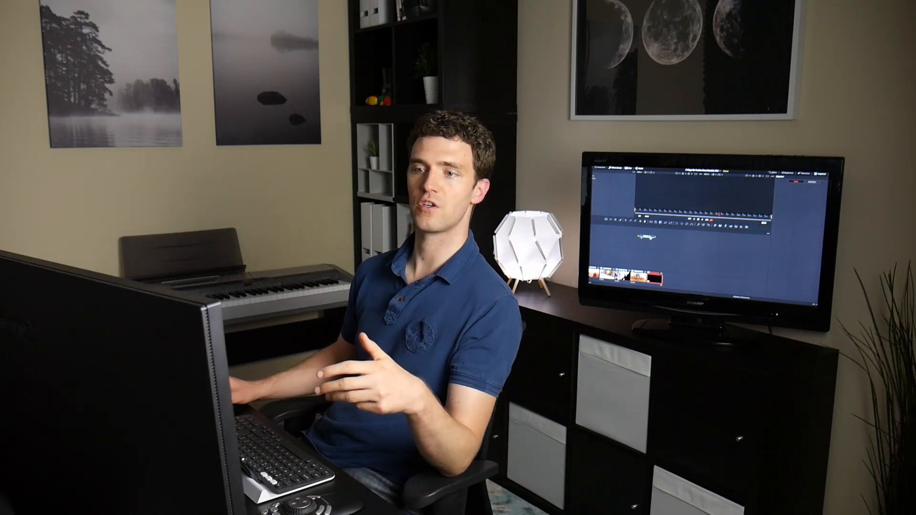
click(600, 168)
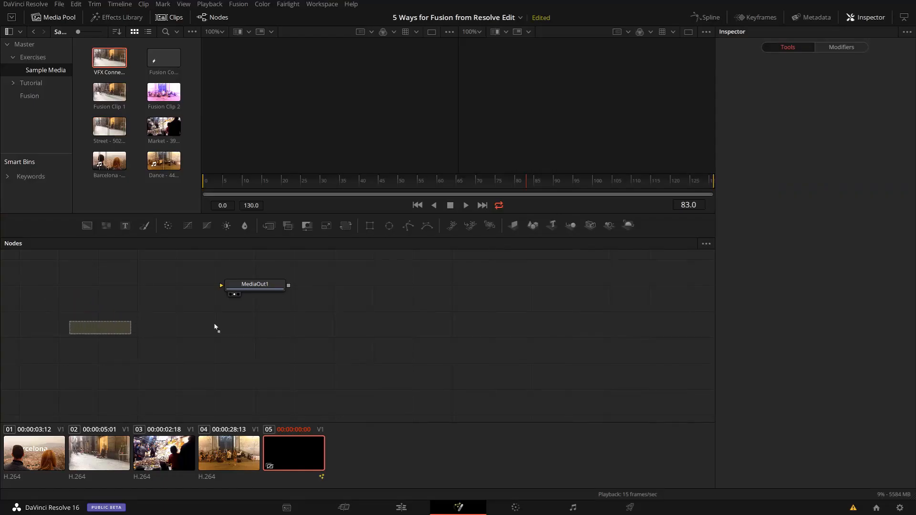
drag(255, 282, 343, 347)
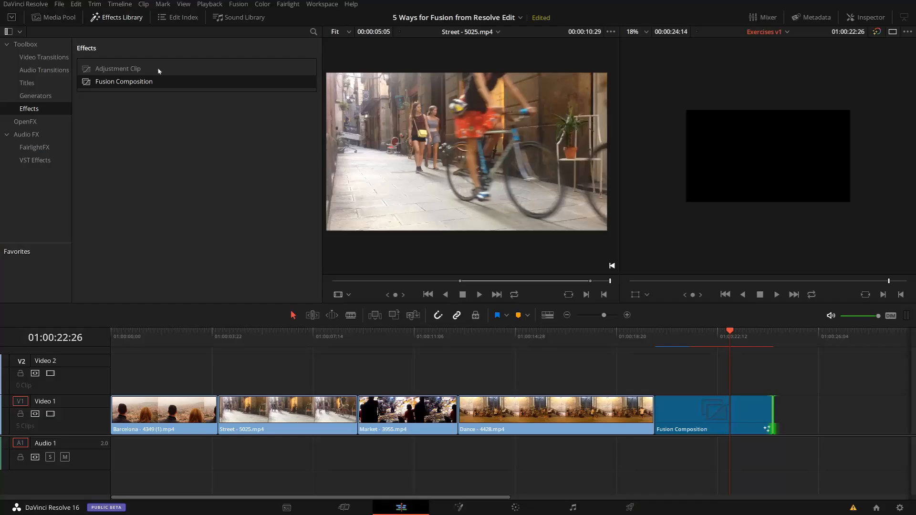
Step: Create a new Fusion composition clip named "Test v1" in the Sample Media bin
click(53, 17)
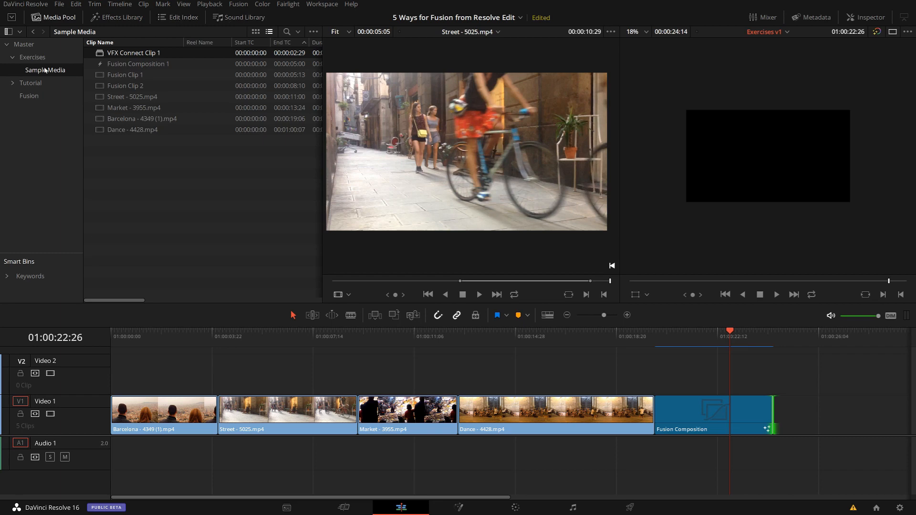
right_click(162, 165)
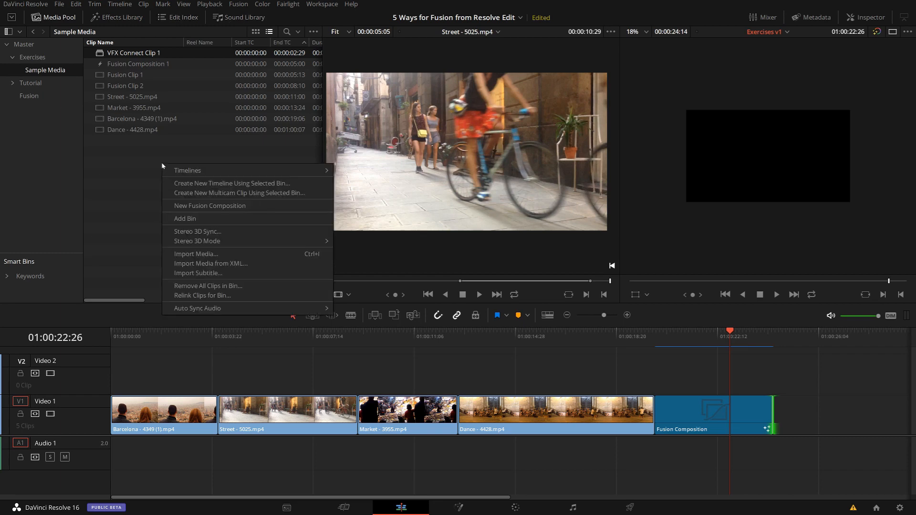
click(216, 207)
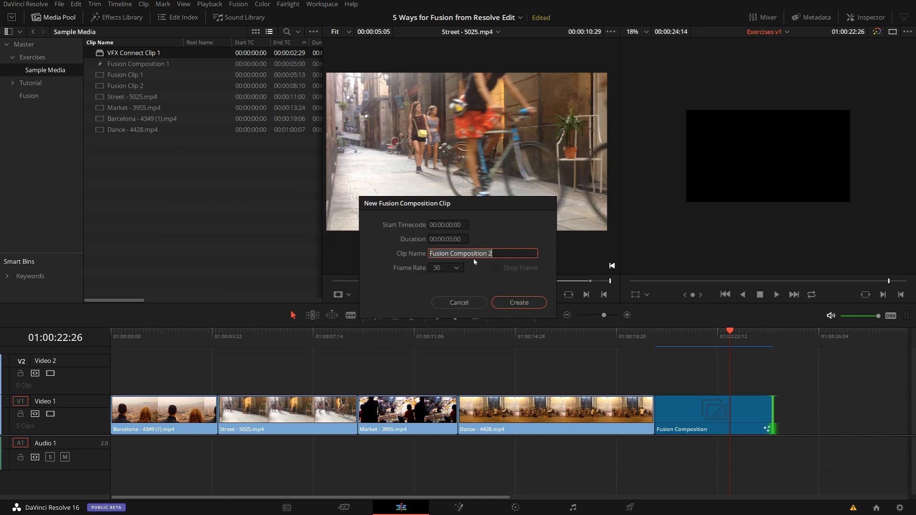
text(Test v1)
click(519, 303)
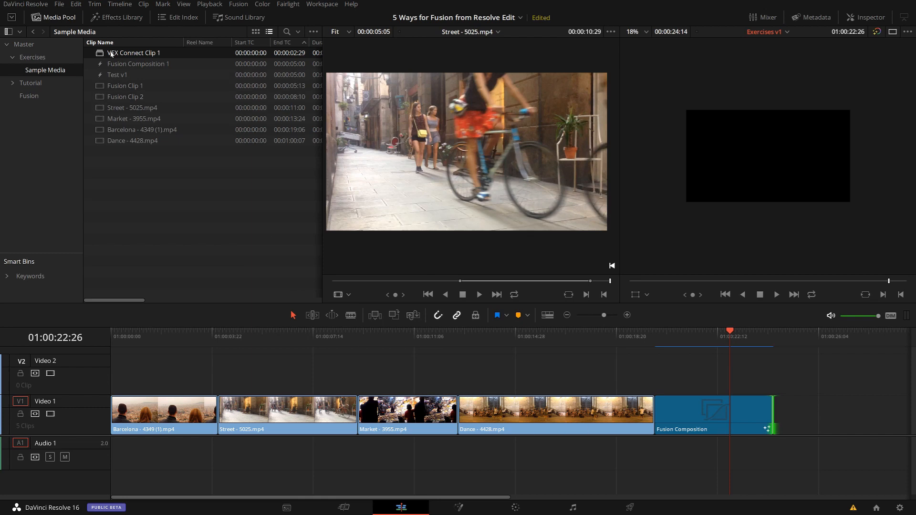
Step: Open the Test v1 composition on the Fusion page and move its MediaOut1 node toward the middle of the node graph
mouse_move(114, 78)
mouse_down()
mouse_move(169, 82)
mouse_move(124, 77)
mouse_up()
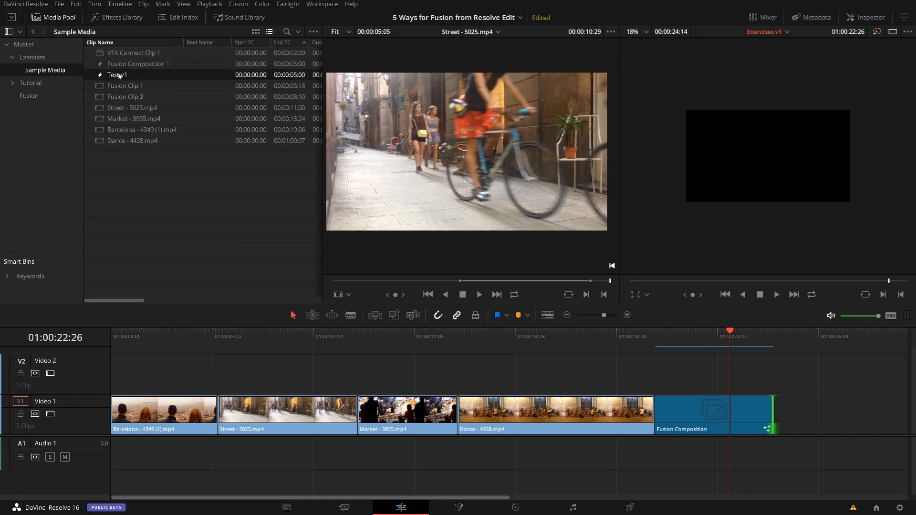
click(118, 77)
key(Return)
key(shift+5)
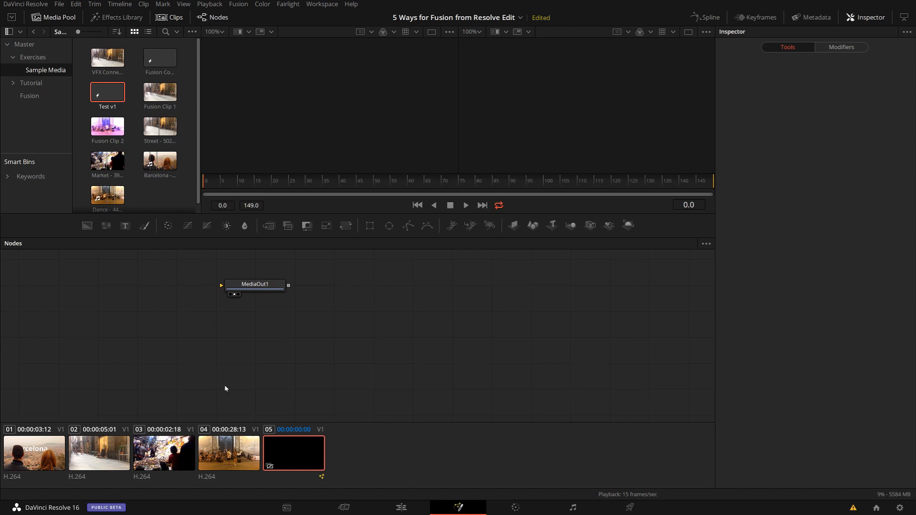
drag(327, 294, 191, 250)
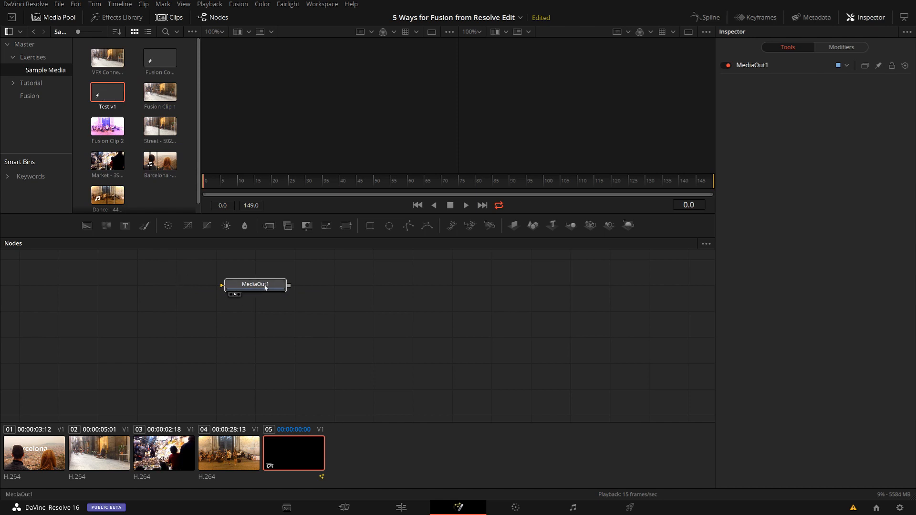
drag(263, 287, 491, 339)
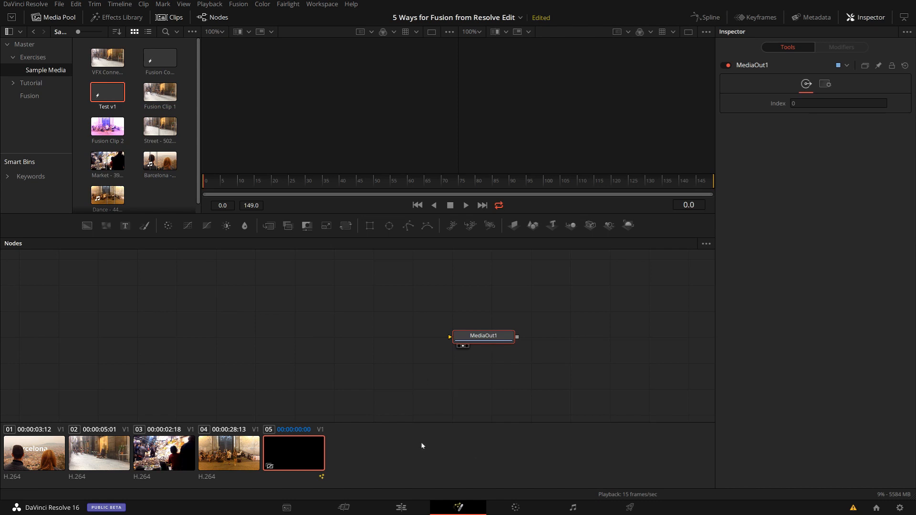
Step: Return to the Edit page and pick up the Test v1 composition from the Sample Media bin
click(400, 510)
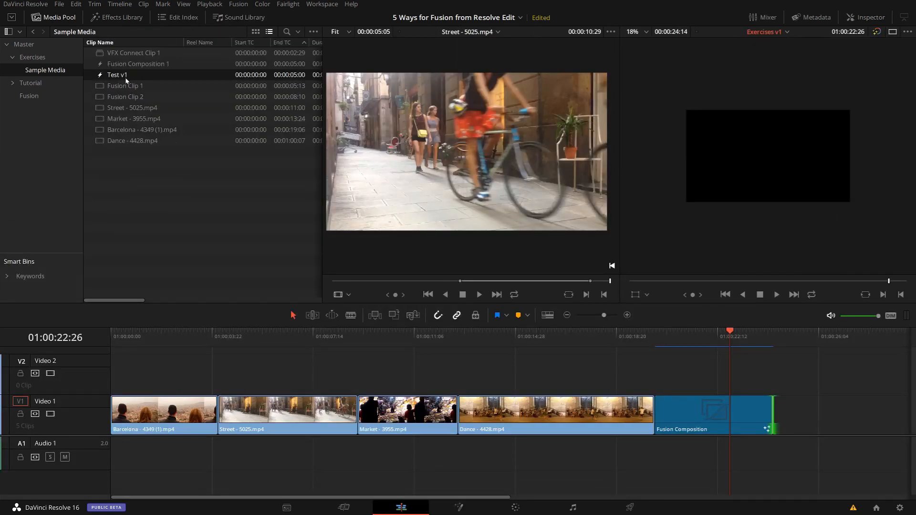
drag(126, 80, 206, 206)
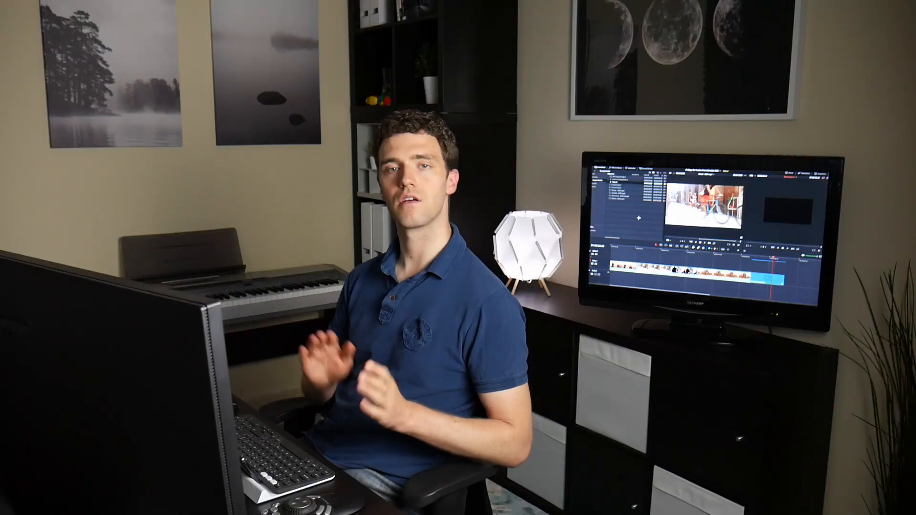